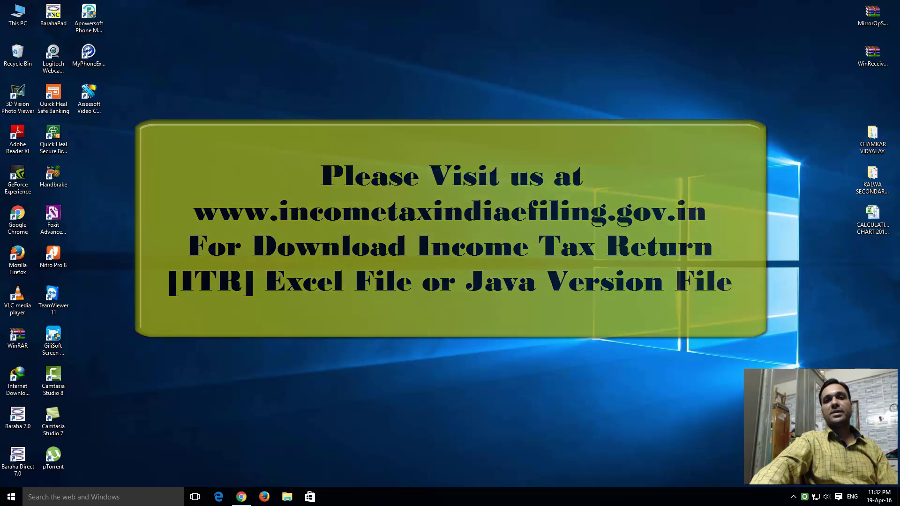
Step: Search the web in Google Chrome for incometaxindiaefiling.gov.in and open the Income Tax Department's e-Filing home page
click(242, 498)
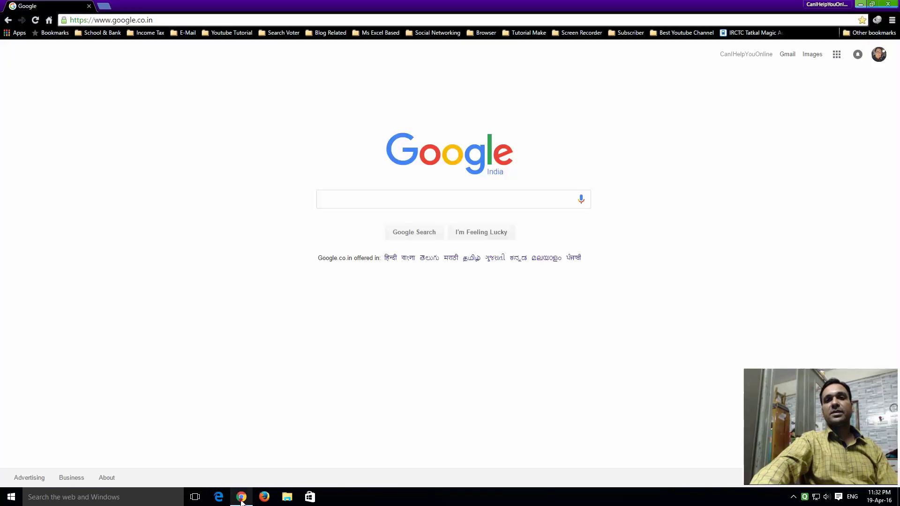
right_click(328, 200)
click(349, 255)
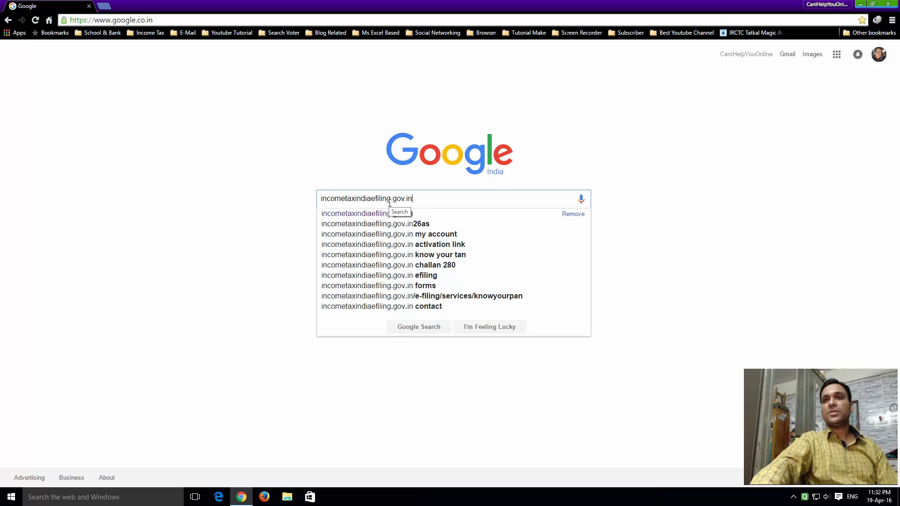
key(Return)
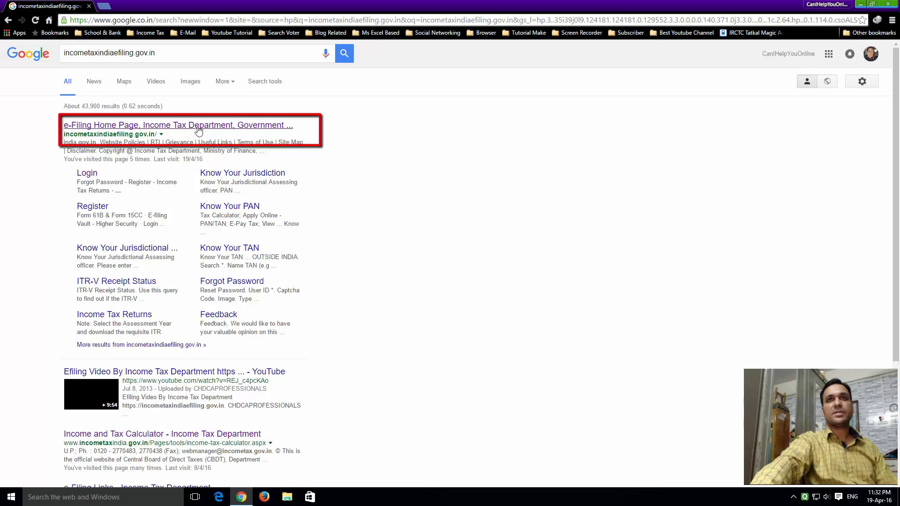
click(180, 126)
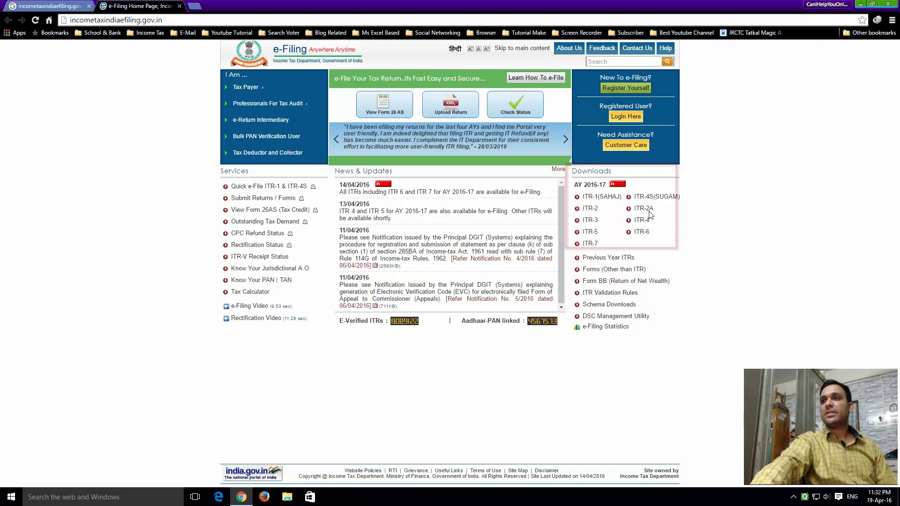
Step: Examine the AY 2016-17 ITR utility download list and the 14/04/2016 entry in the home page's News & Updates
click(598, 199)
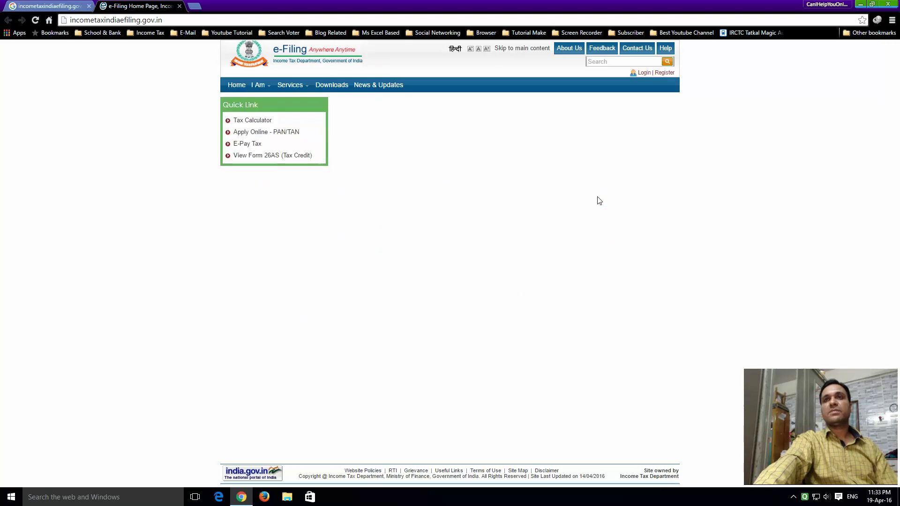
scroll(766, 288, down, 2)
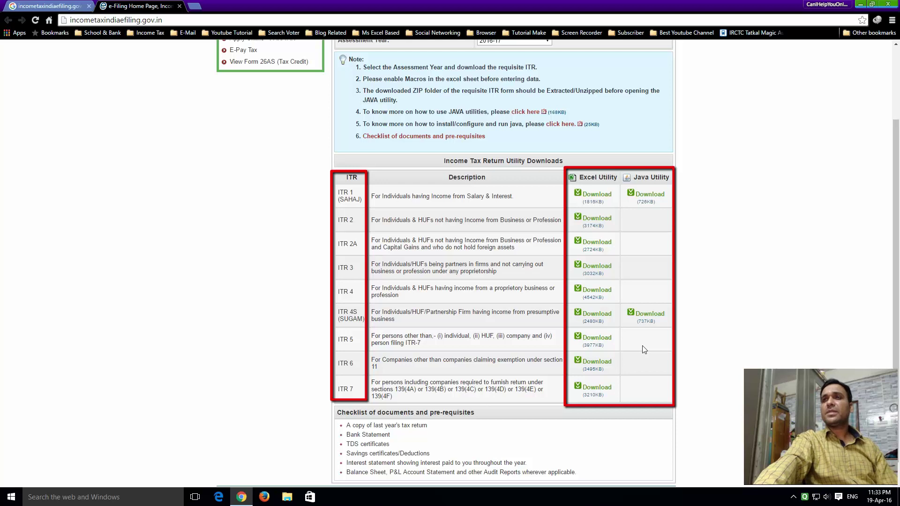
scroll(644, 349, up, 2)
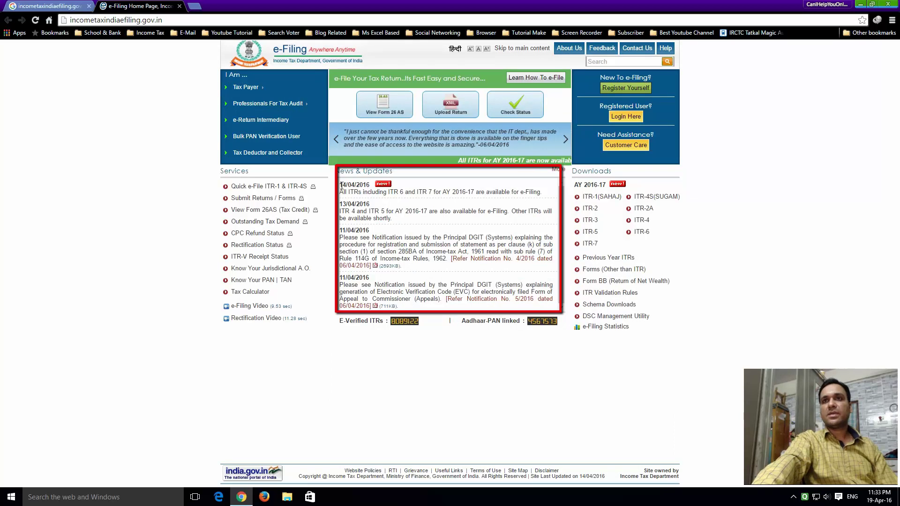
drag(341, 184, 399, 187)
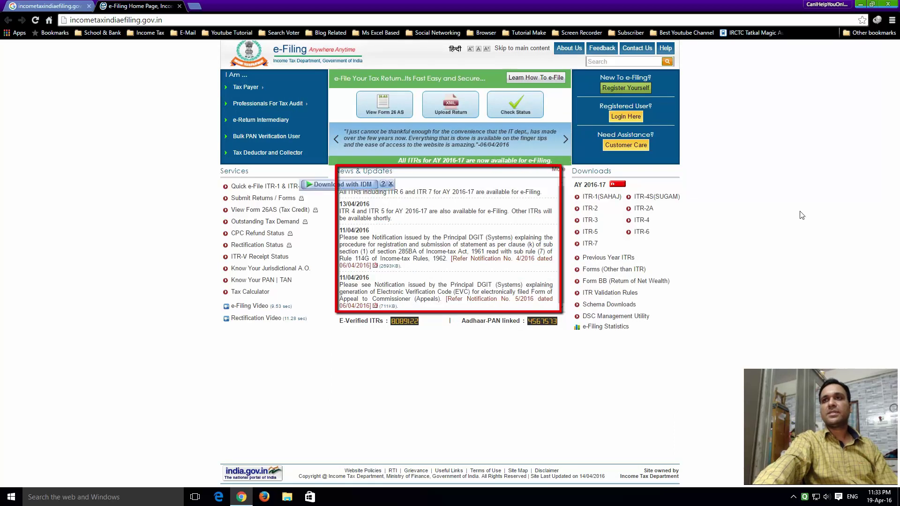
click(486, 229)
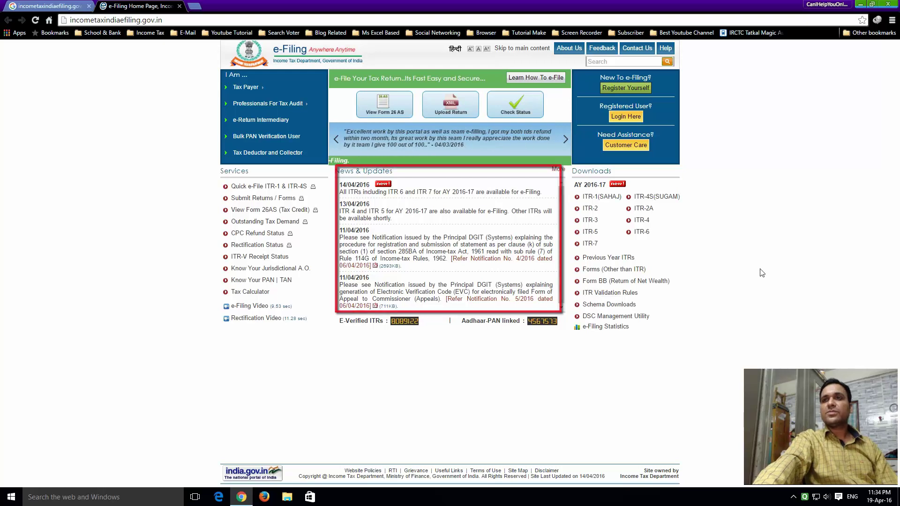
Step: Download the Java utility for ITR-1 (SAHAJ), assessment year 2016-17, accepting the Java requirements notice
click(598, 199)
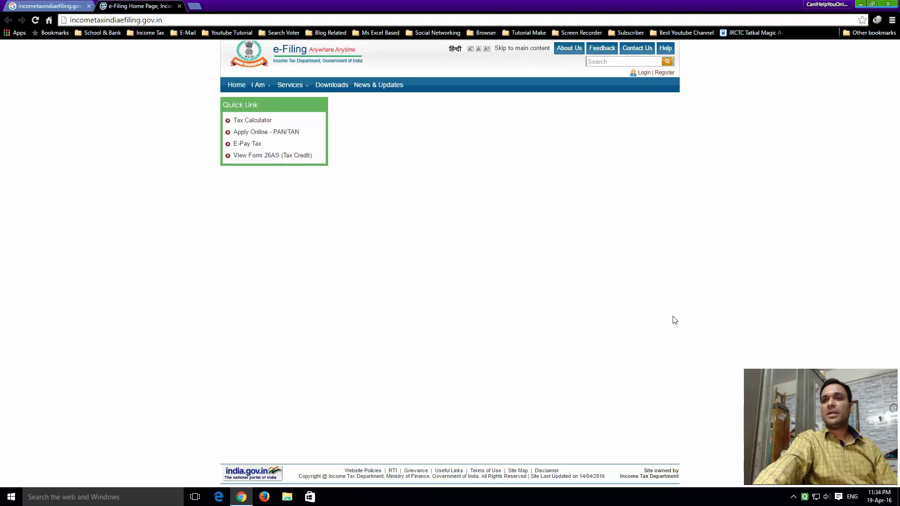
click(794, 497)
click(777, 305)
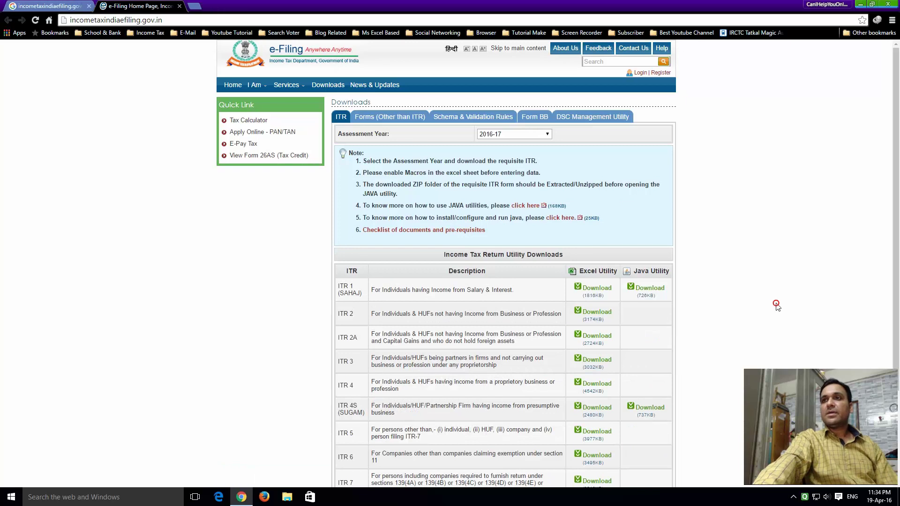
scroll(592, 228, down, 1)
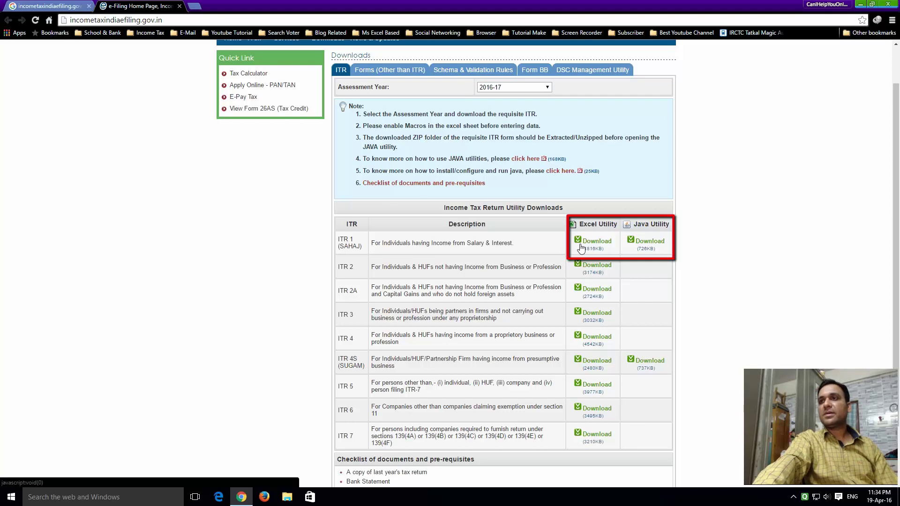
click(650, 242)
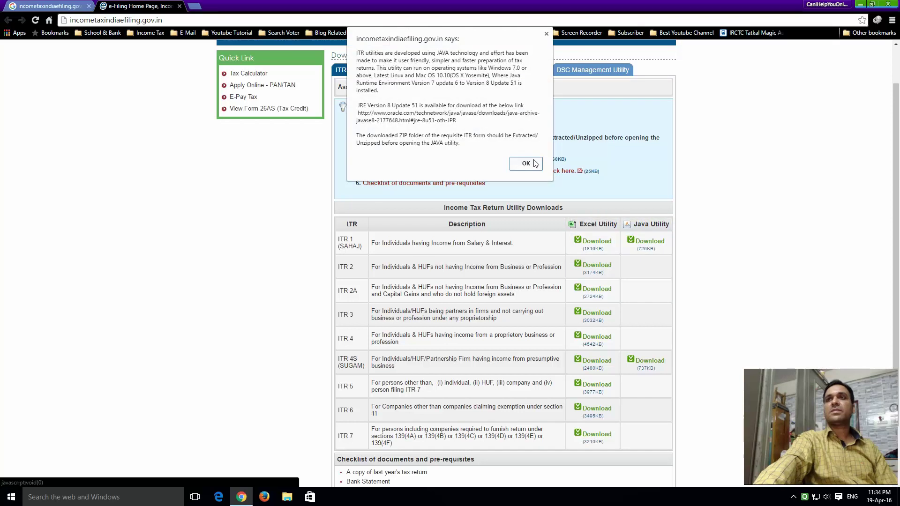
click(526, 164)
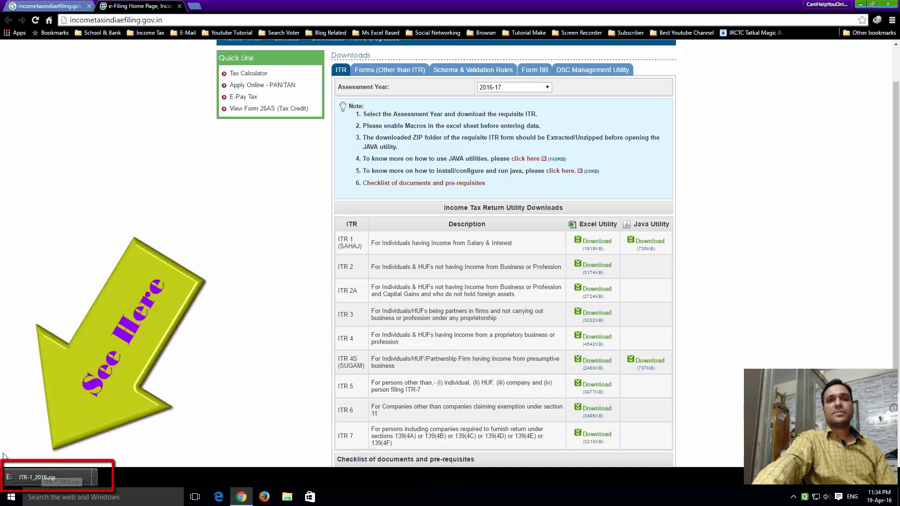
Step: Show the downloaded ITR-1_2016.zip in its folder from the browser's download list
click(36, 479)
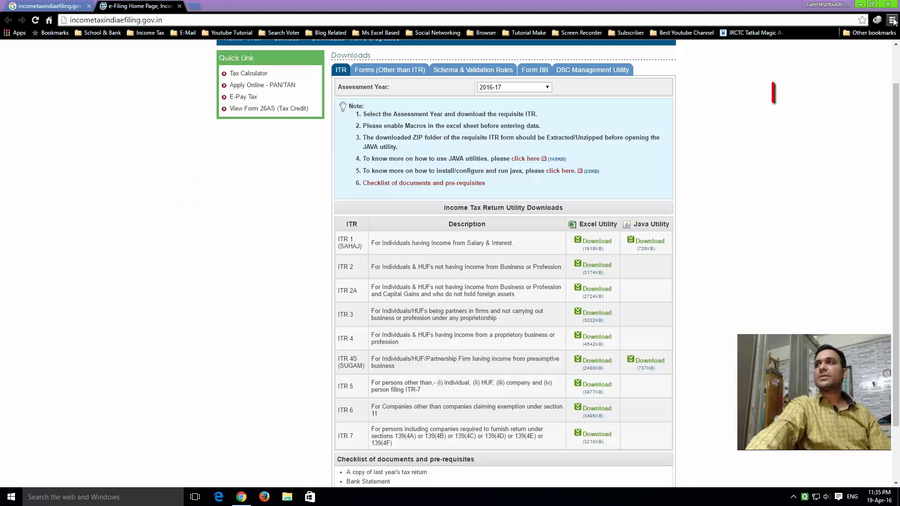
click(892, 20)
click(804, 82)
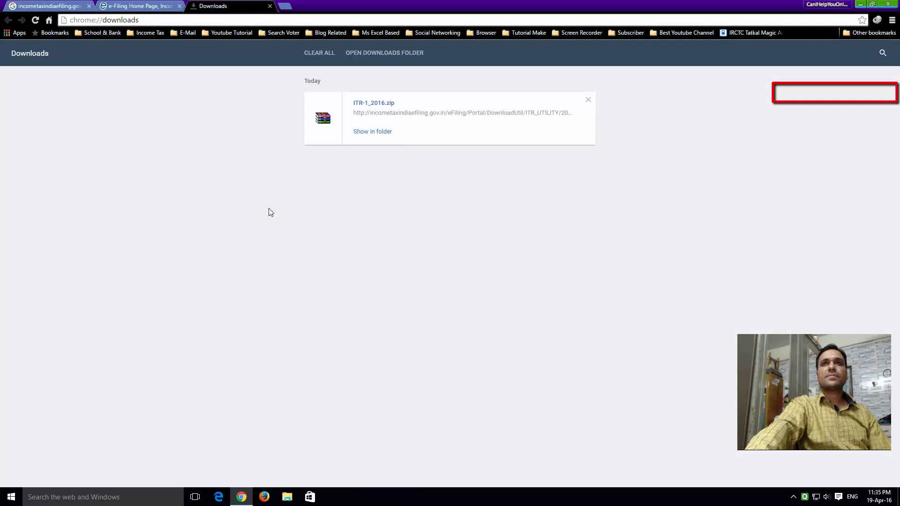
click(372, 132)
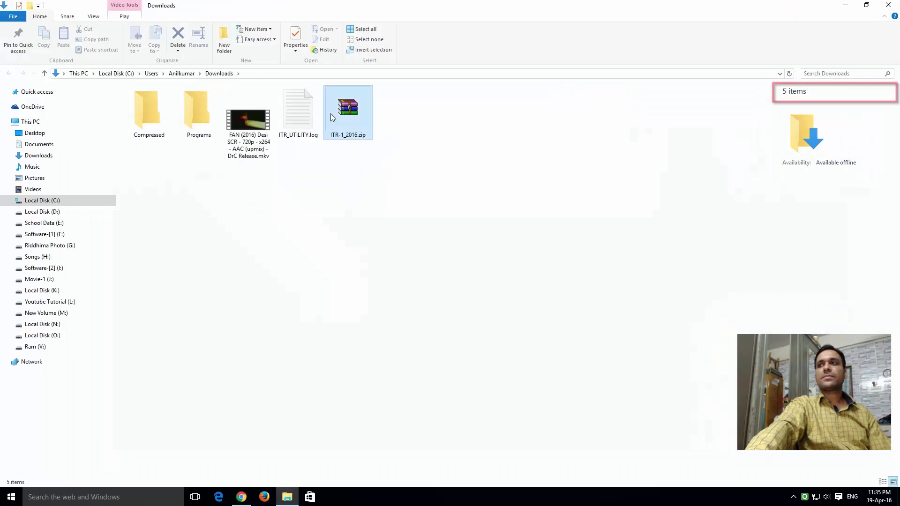
Step: Move ITR-1_2016.zip from the Downloads folder to the desktop
right_click(355, 121)
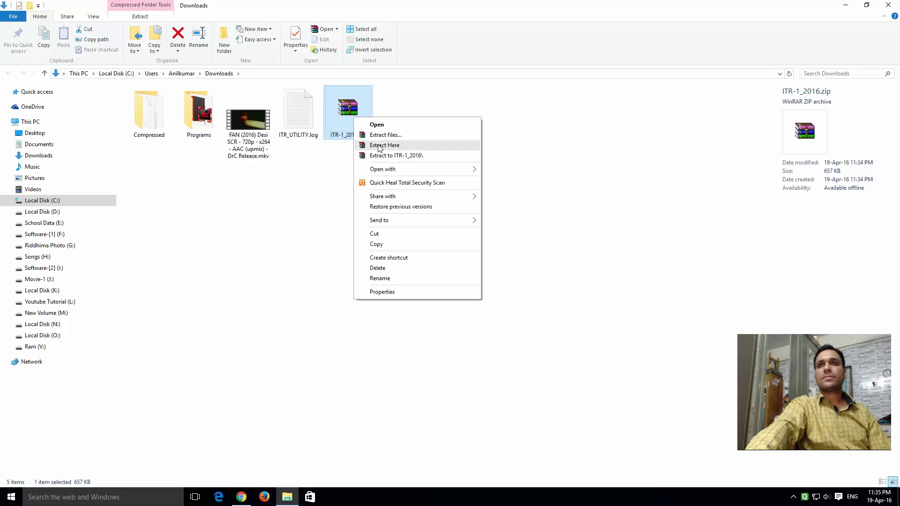
click(375, 233)
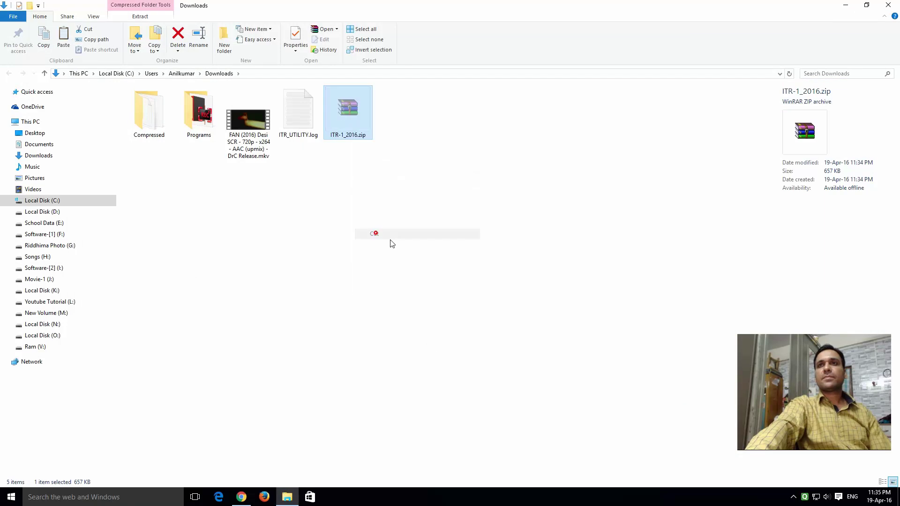
click(842, 6)
click(861, 4)
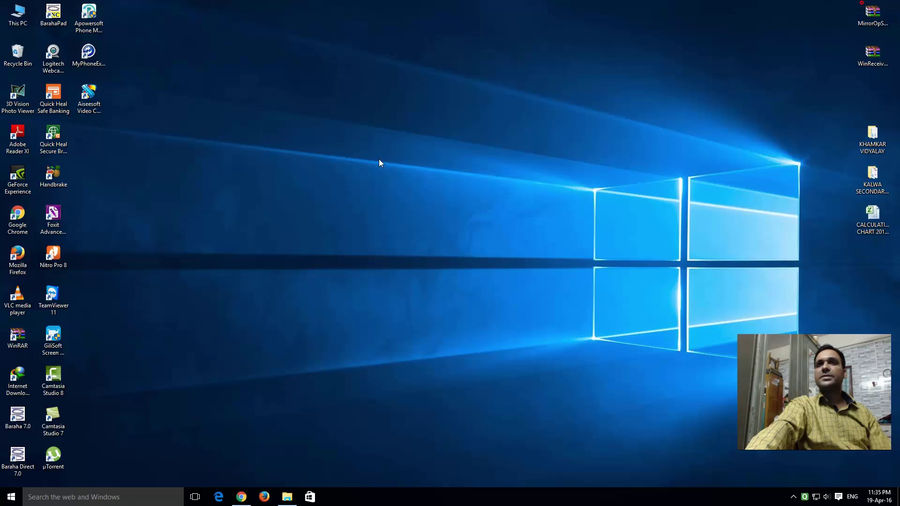
right_click(322, 126)
click(343, 169)
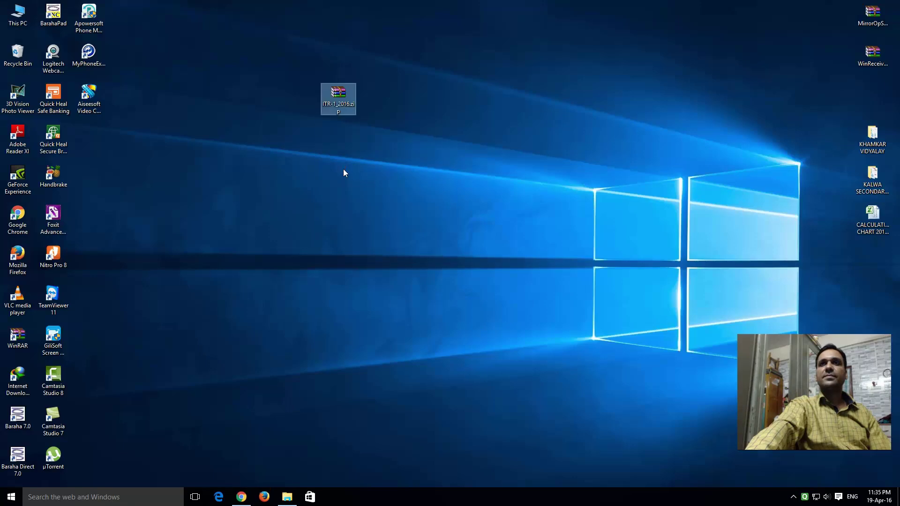
Step: Extract ITR-1_2016.zip onto the desktop and launch the extracted ITR-1_AY201617_PR1.jar utility, dismissing its startup notice
right_click(344, 108)
click(361, 120)
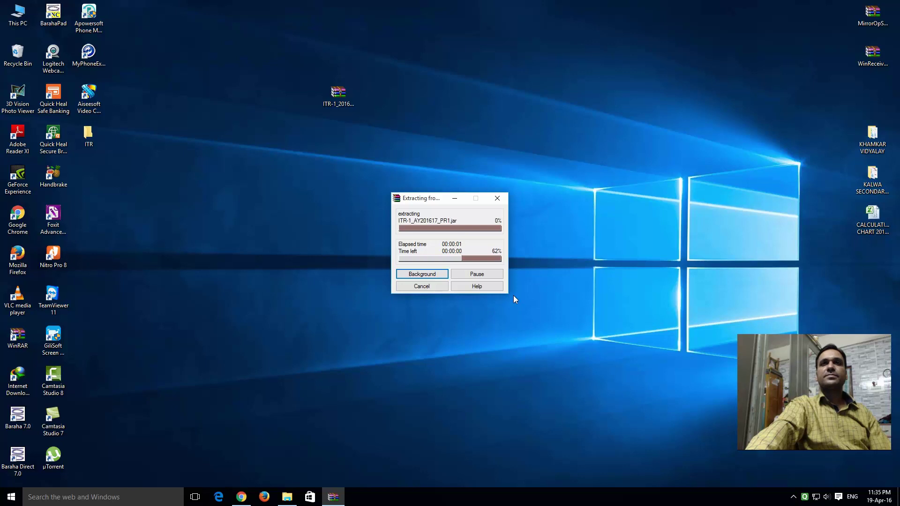
click(80, 134)
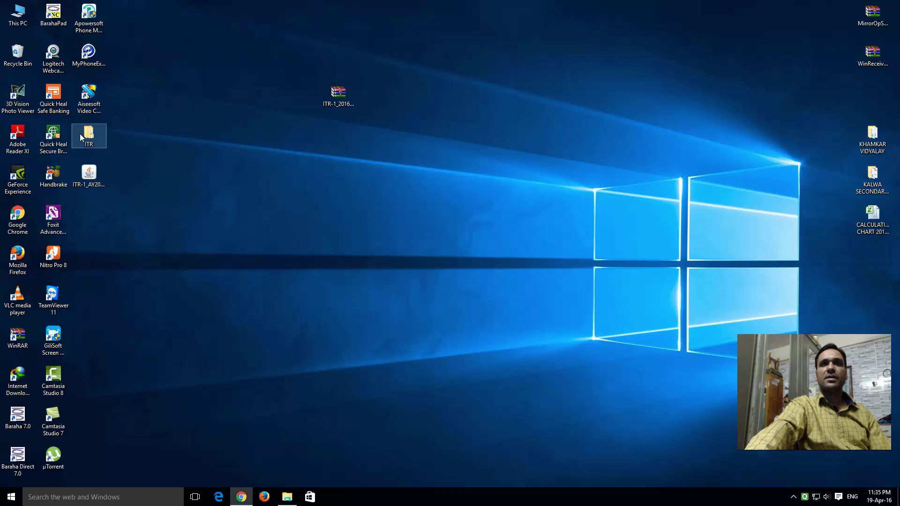
click(173, 202)
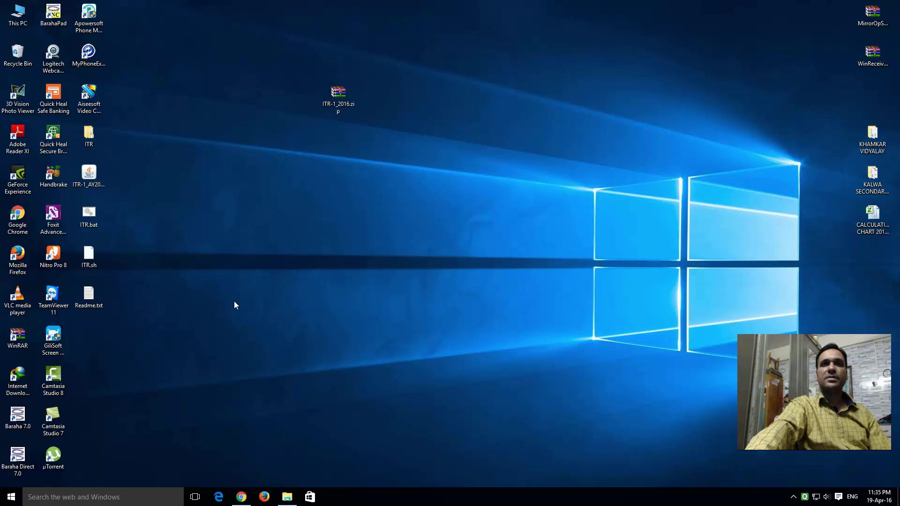
click(174, 333)
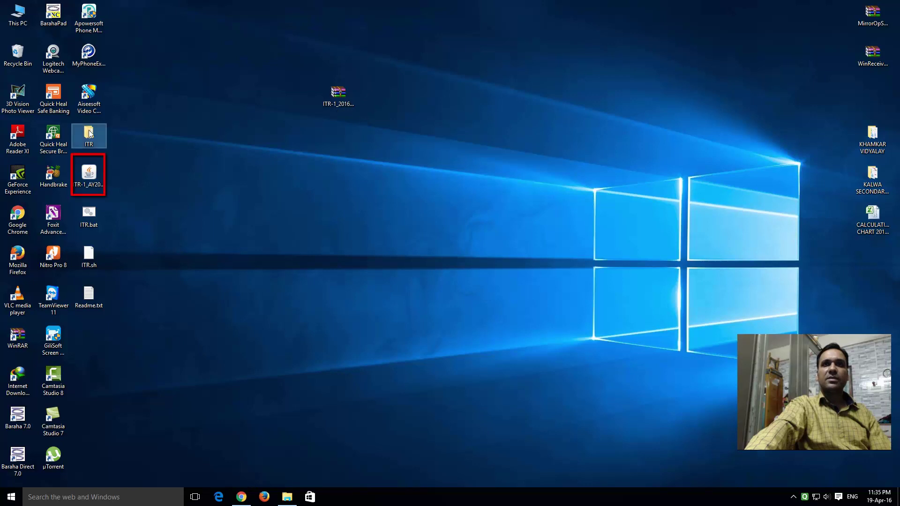
double_click(90, 177)
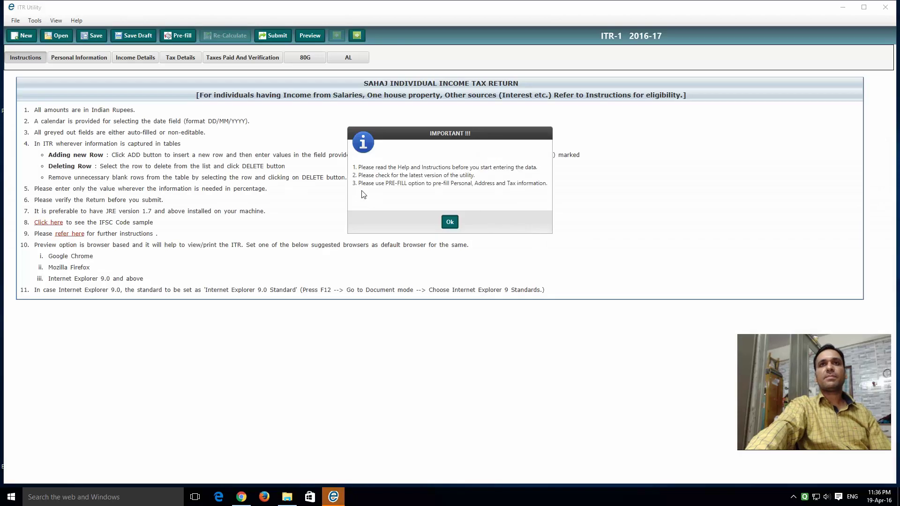
click(449, 222)
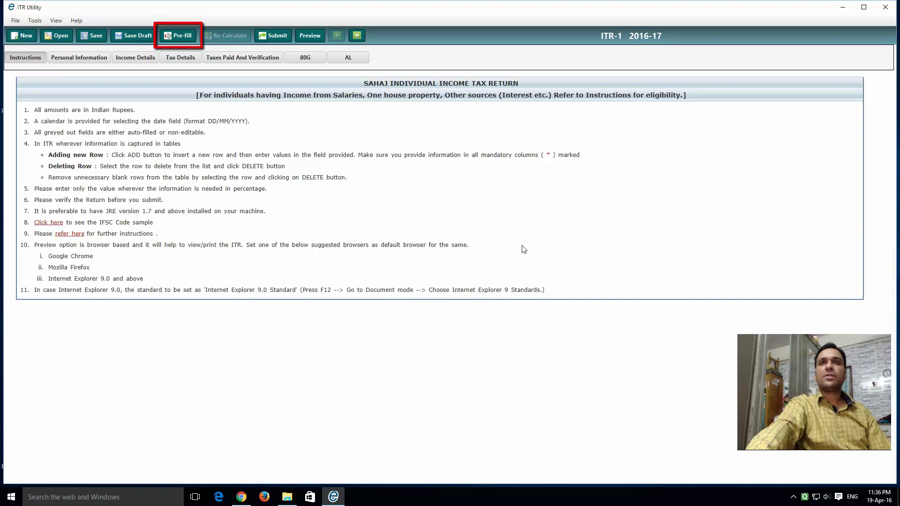
Step: Prefill the ITR-1 return with the e-Filing user ID, account password and date of birth, taking the address from the previous ITR form filed
click(177, 40)
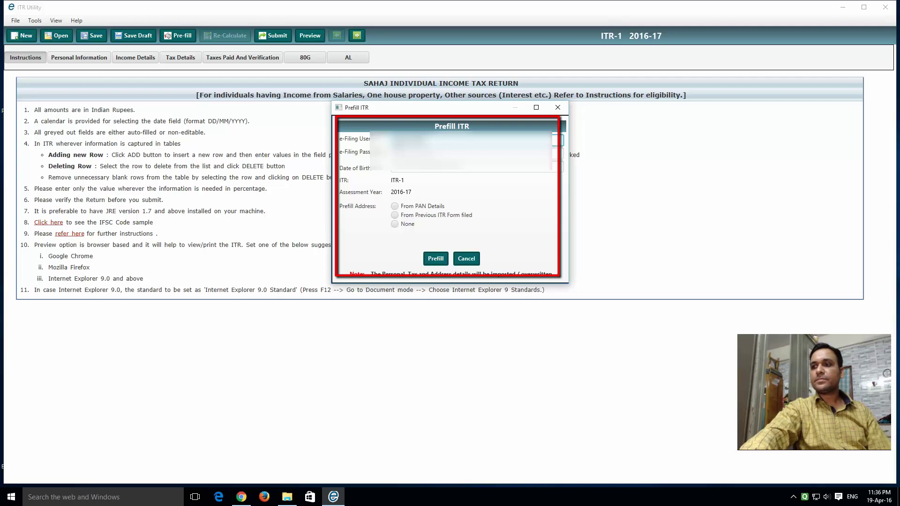
click(407, 154)
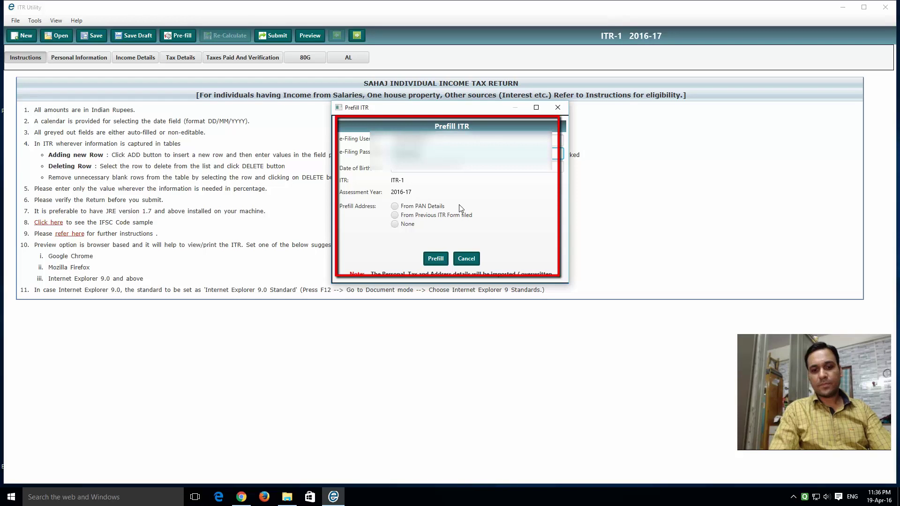
click(417, 169)
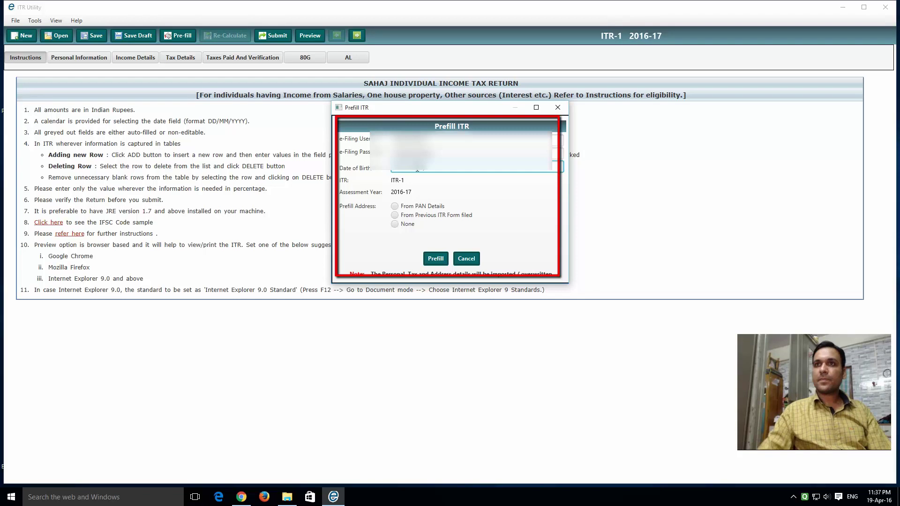
click(395, 215)
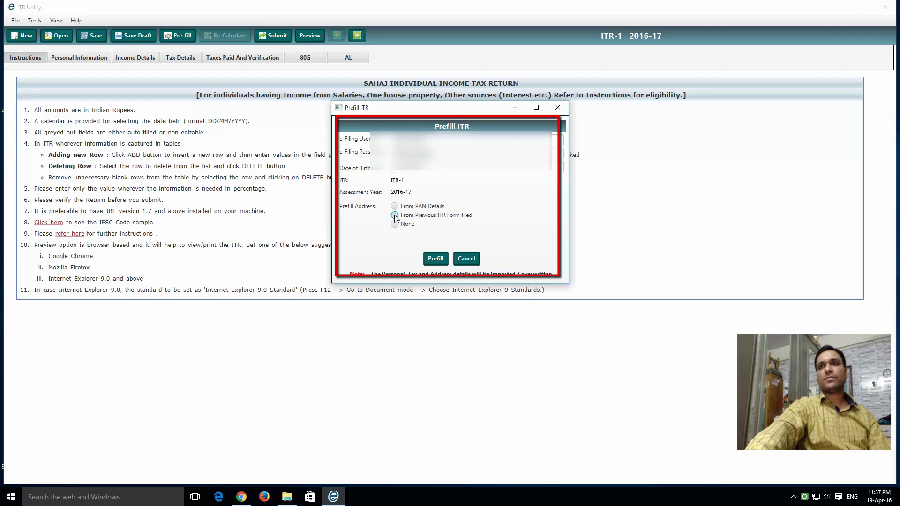
click(439, 259)
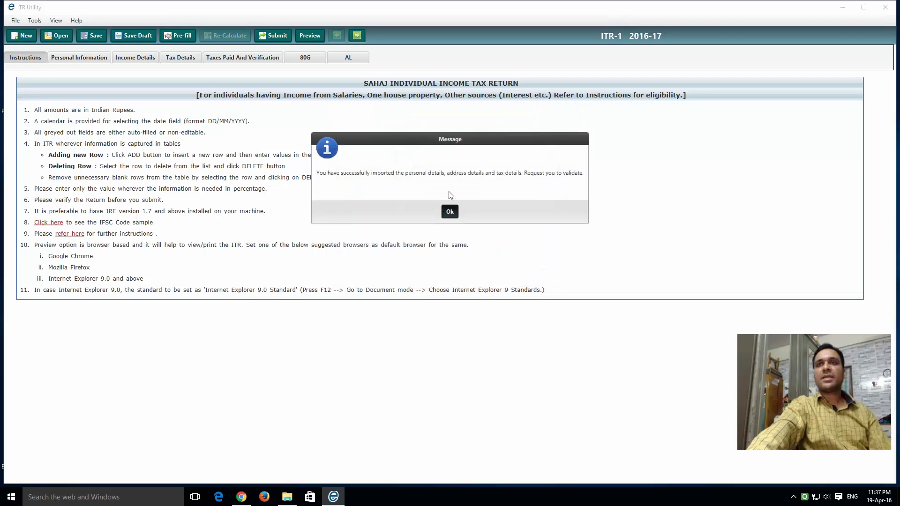
click(449, 210)
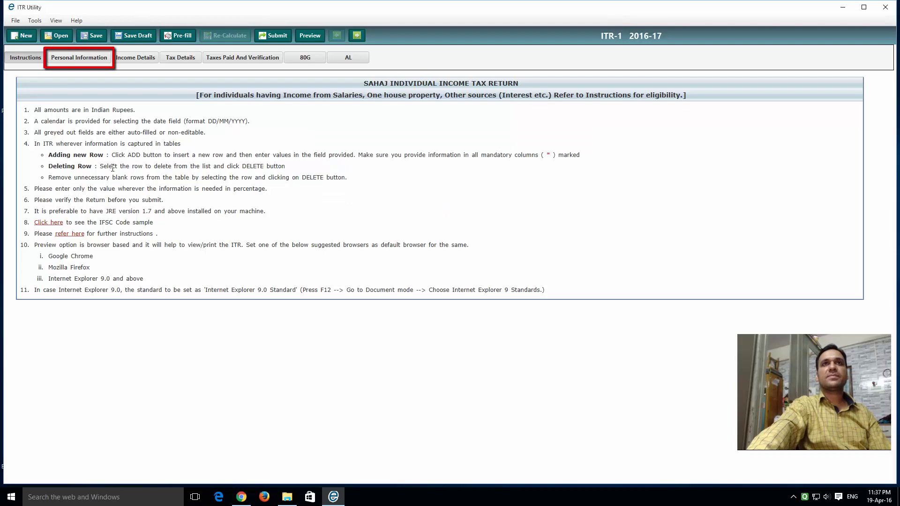
Step: Review the prefilled return's personal information, taxes paid and verification, and tax details, including the employer's salary income and tax deducted
click(81, 57)
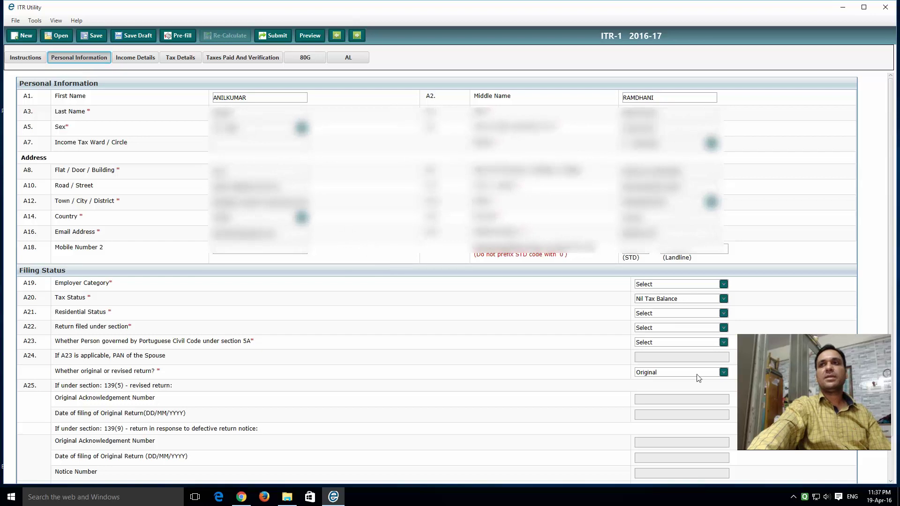
scroll(627, 442, down, 3)
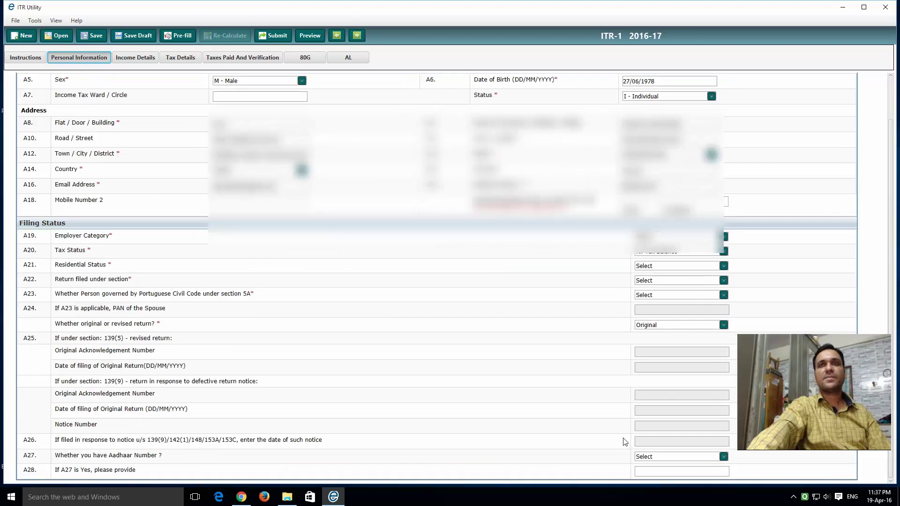
scroll(626, 442, up, 3)
click(224, 60)
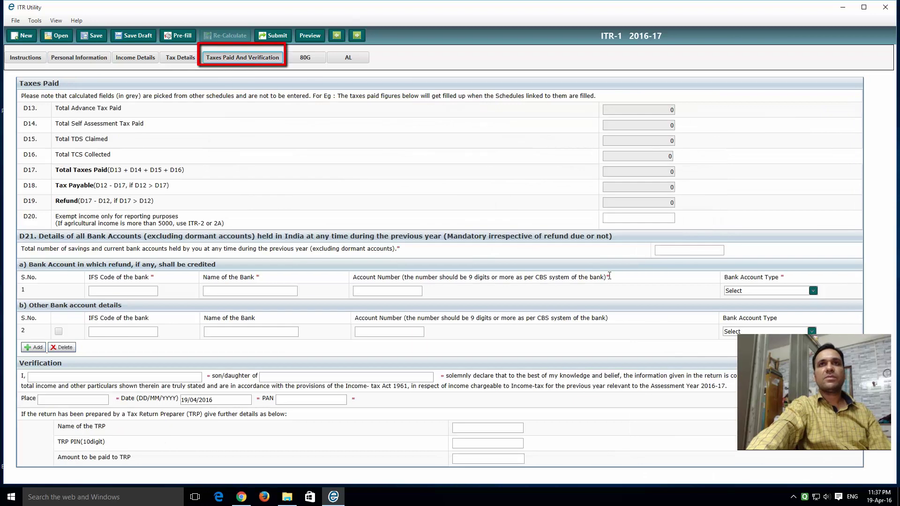
click(180, 57)
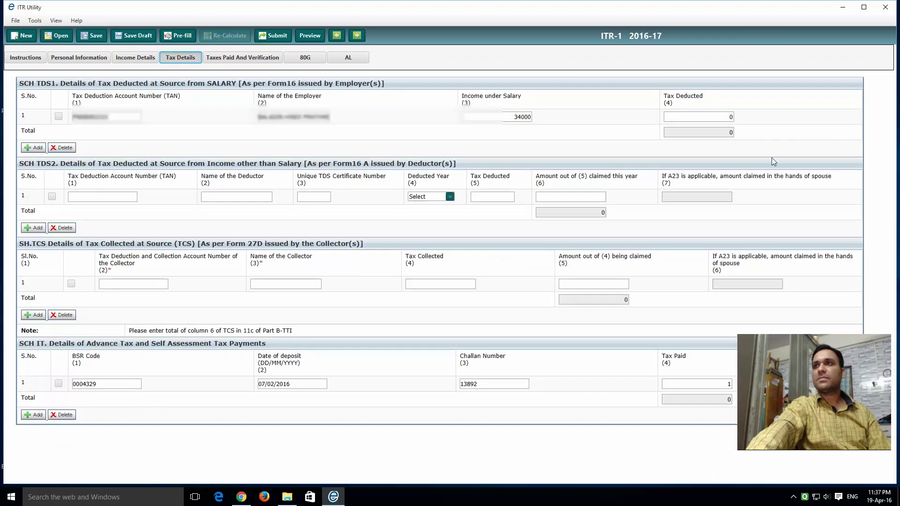
drag(156, 45, 157, 68)
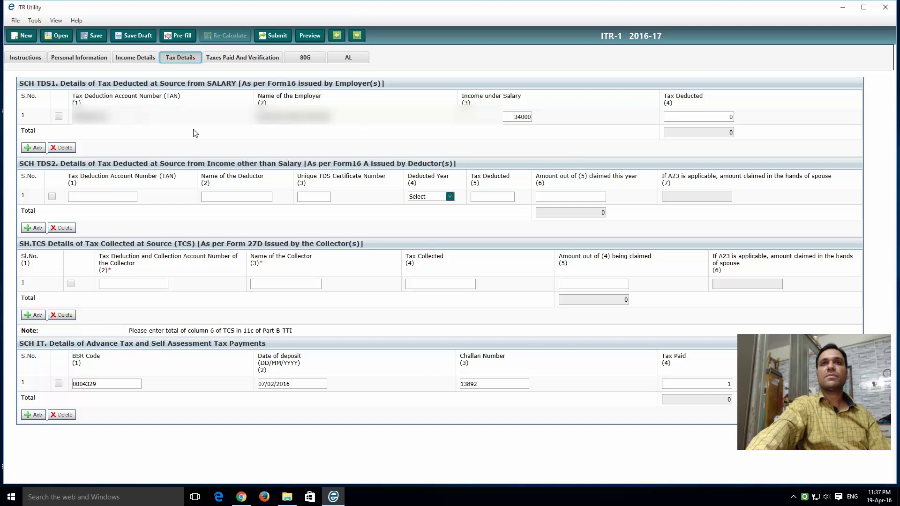
click(724, 117)
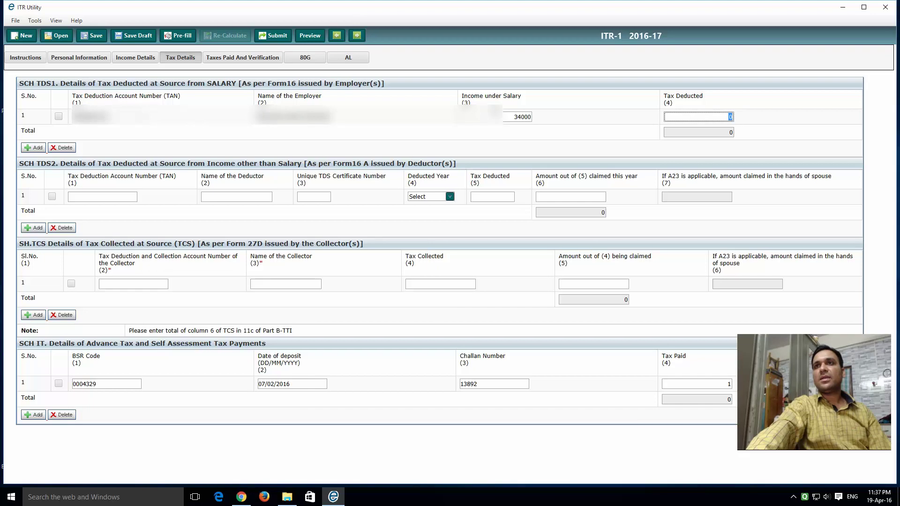
drag(514, 117, 548, 118)
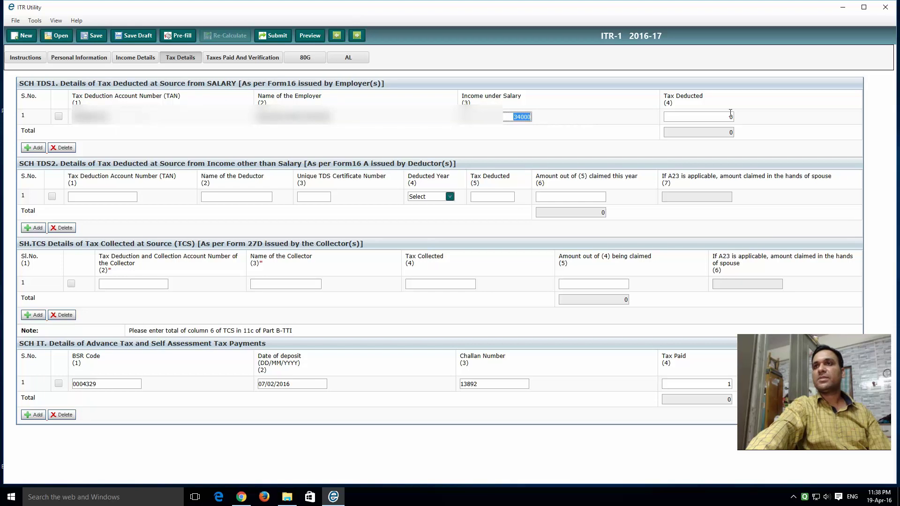
Step: Exit the ITR Utility and download the ITR 1 (SAHAJ) Excel utility for 2016-17 from the e-Filing site in Chrome
click(884, 10)
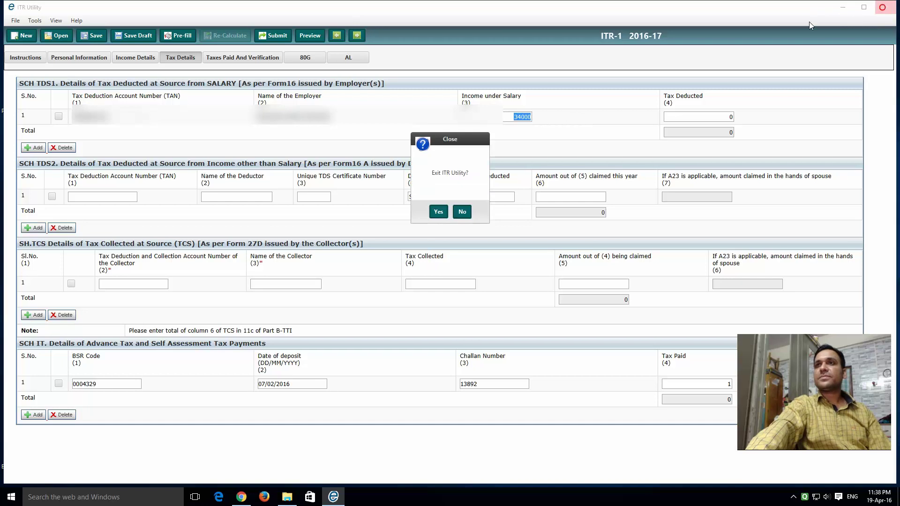
click(438, 212)
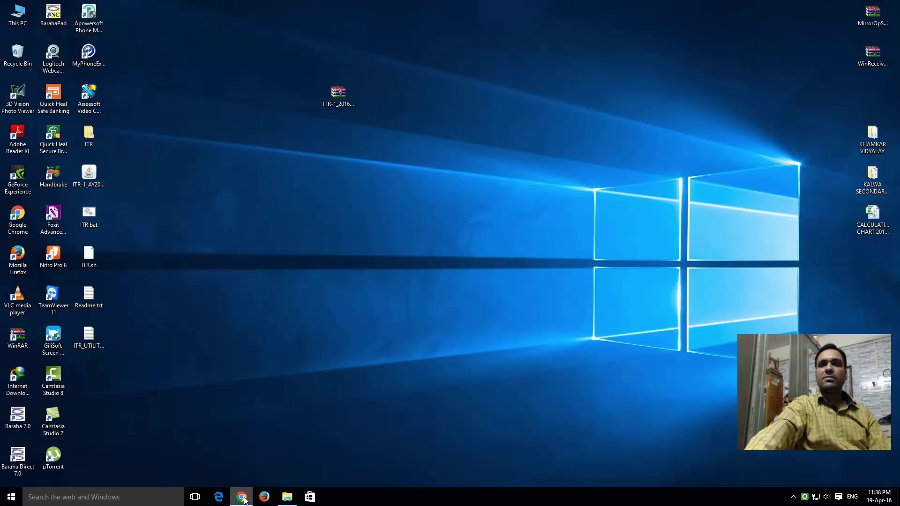
click(242, 497)
click(138, 6)
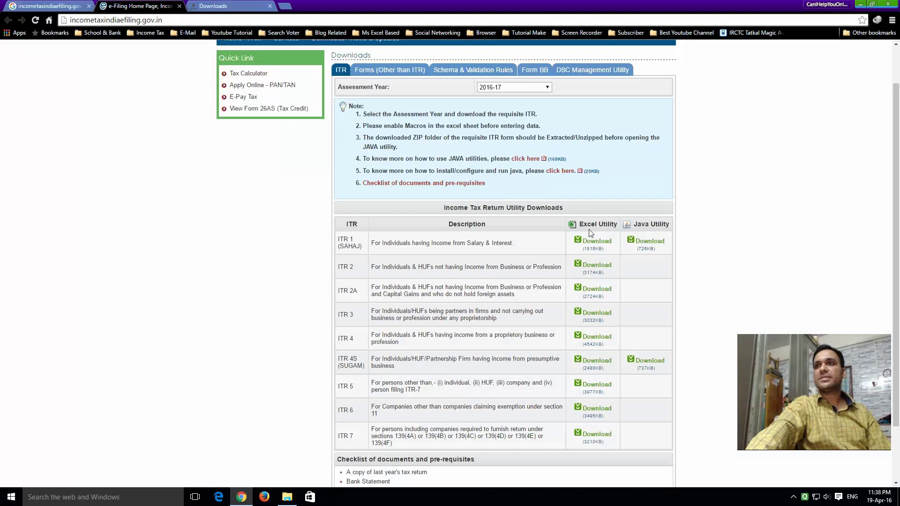
click(597, 242)
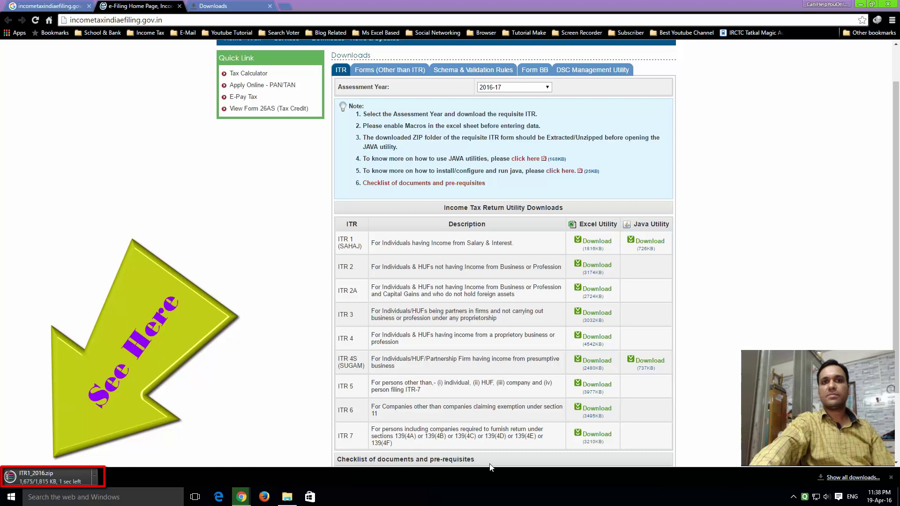
Step: Show the downloaded ITR1_2016.zip in its folder and open 2016_ITR1_PR1.xls from the archive
click(846, 478)
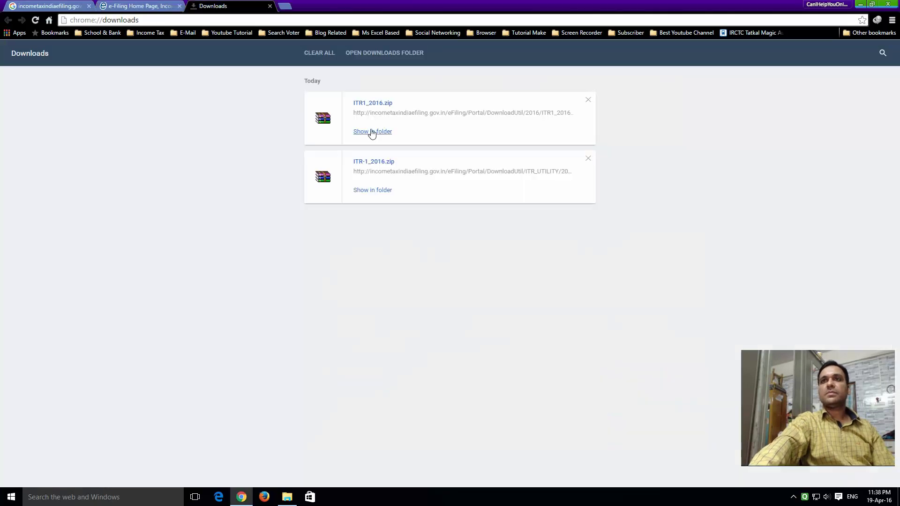
click(372, 132)
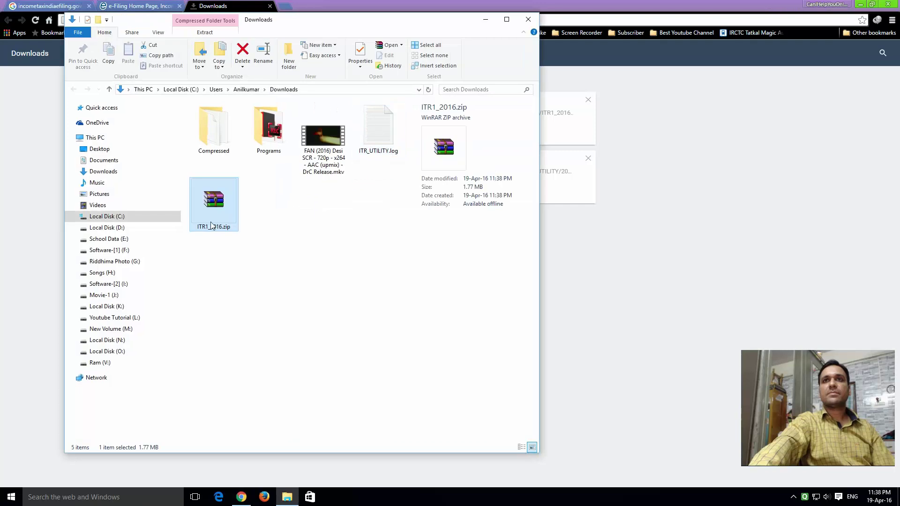
double_click(209, 208)
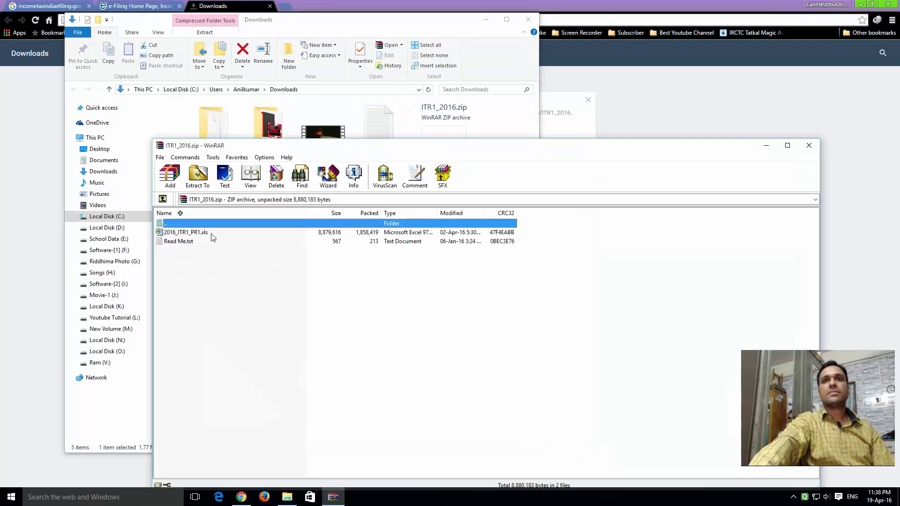
double_click(180, 233)
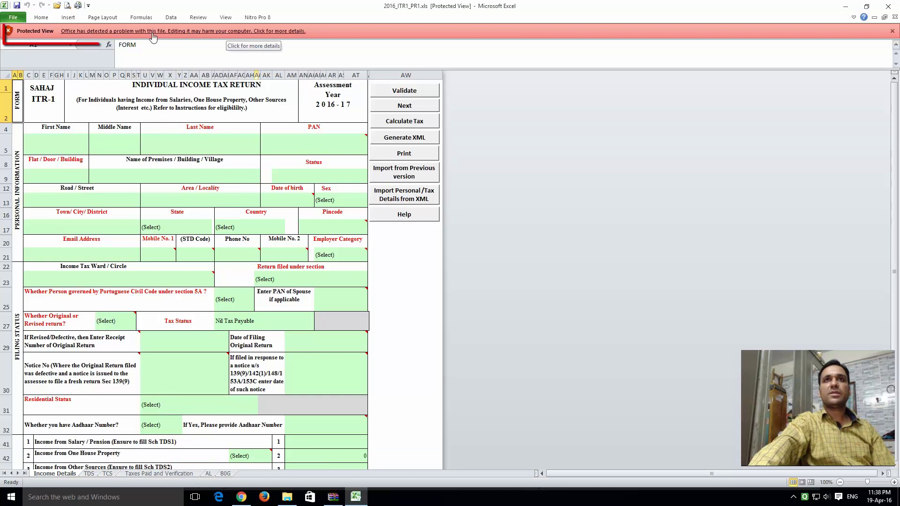
Step: Allow editing of the protected 2016_ITR1_PR1.xls workbook, enable its macros and dismiss the Important Note
click(211, 33)
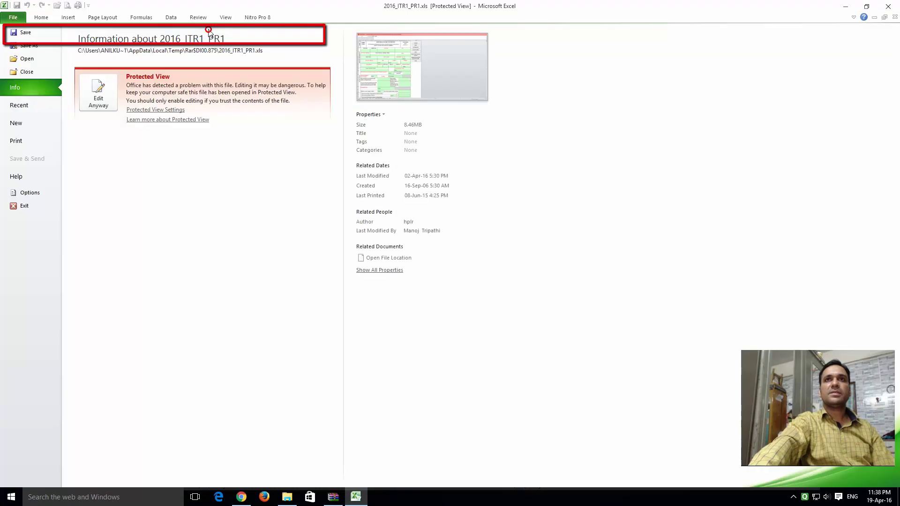
click(101, 91)
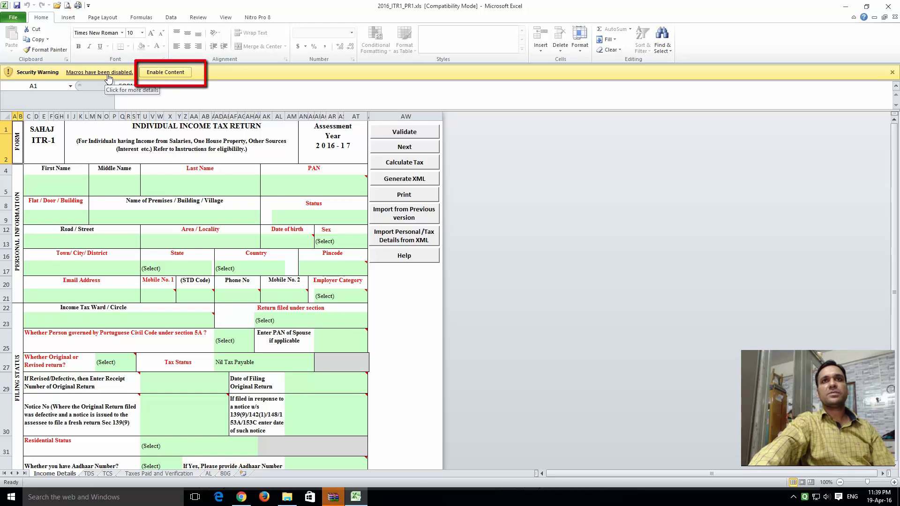
click(172, 72)
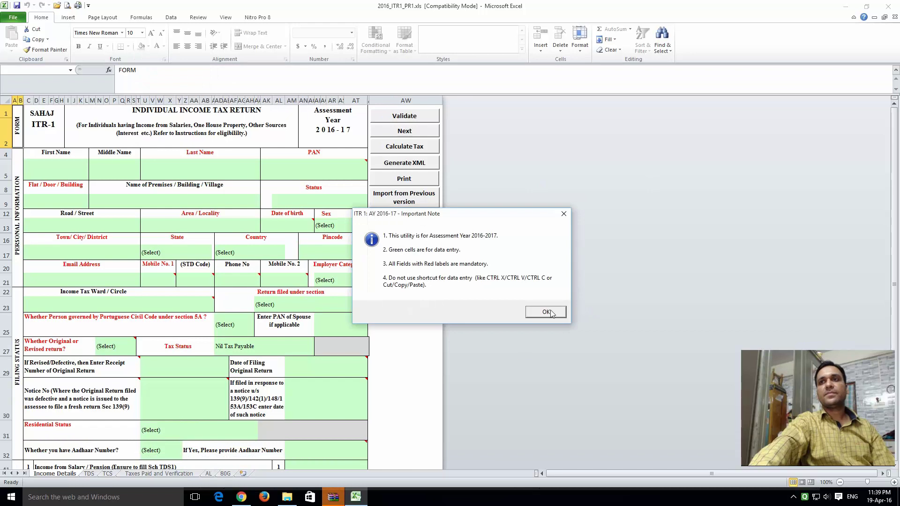
click(550, 311)
Step: Look through the Income Details and TDS sheets of the ITR-1 workbook, and close it without saving
scroll(188, 293, down, 15)
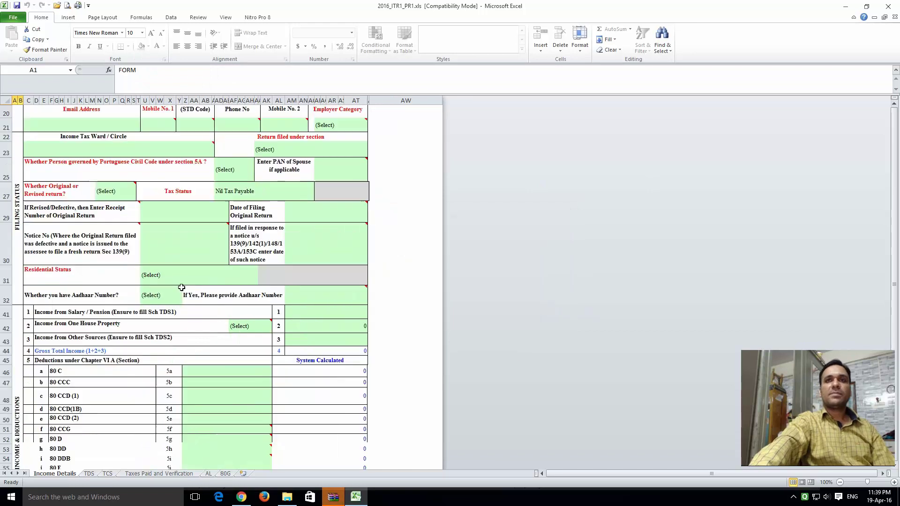
scroll(199, 296, up, 10)
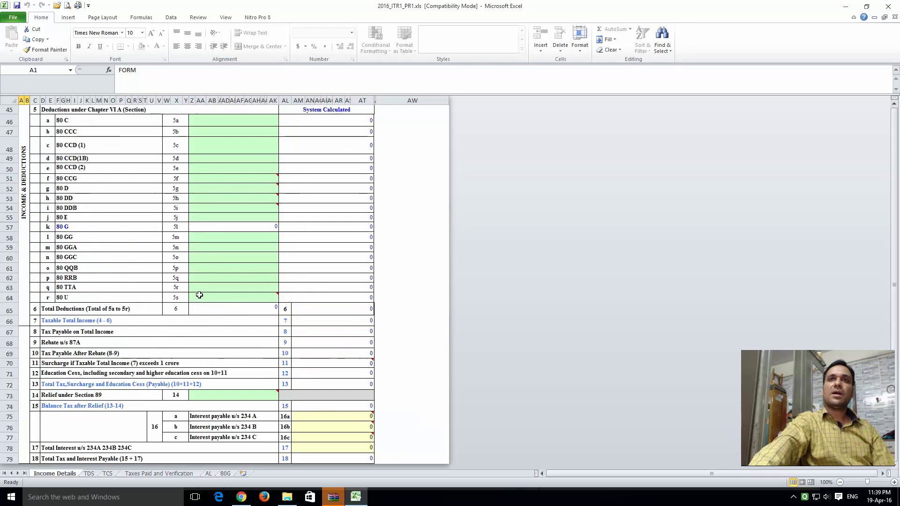
click(94, 475)
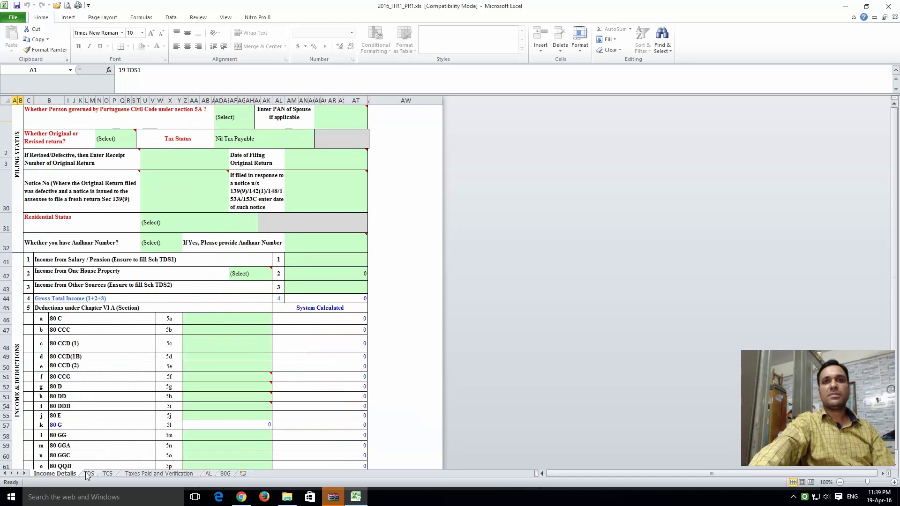
click(552, 300)
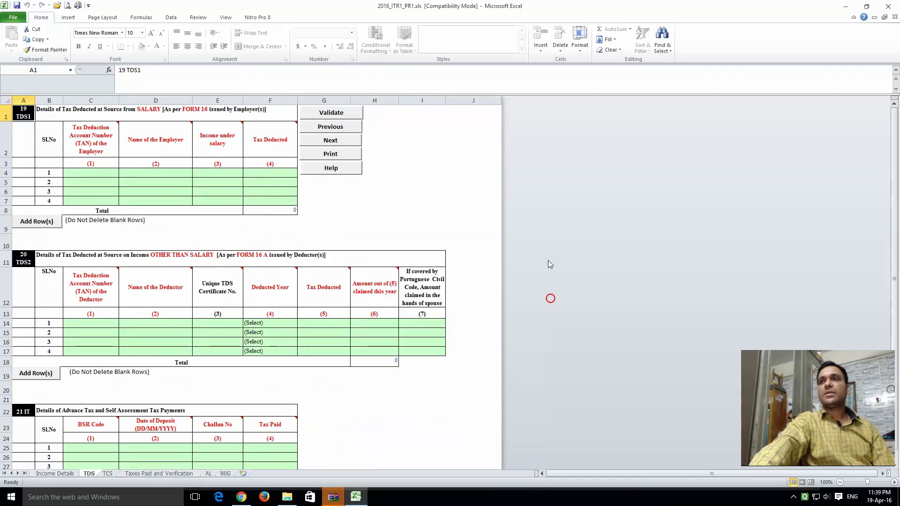
click(889, 7)
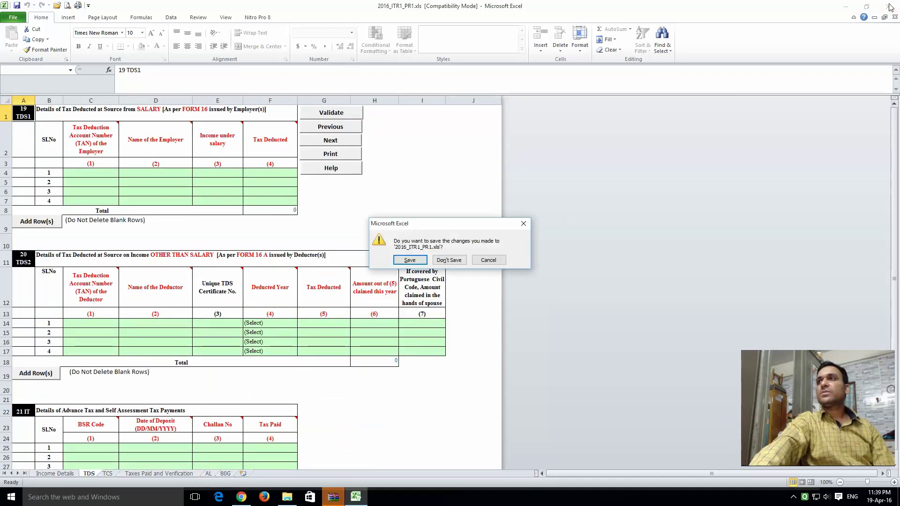
click(451, 260)
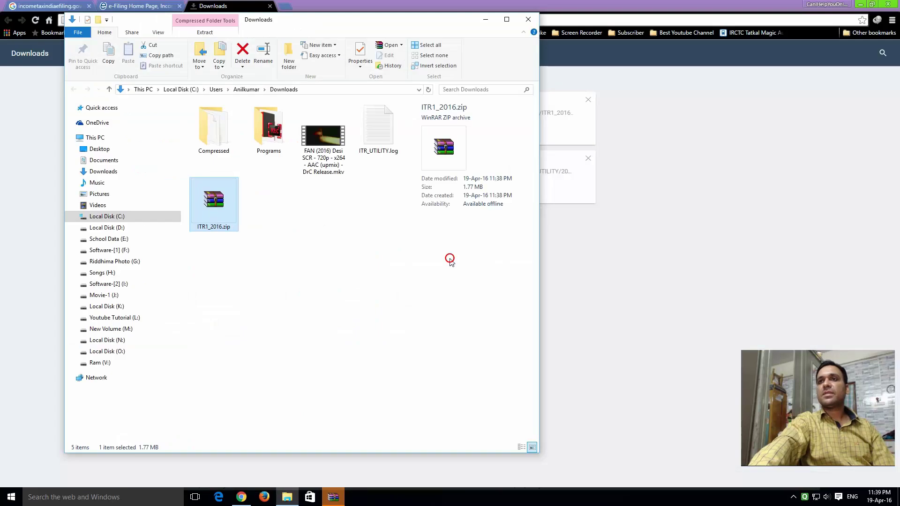
Step: Close the Downloads folder and the browser's download list to return to the e-Filing utility downloads page
click(528, 20)
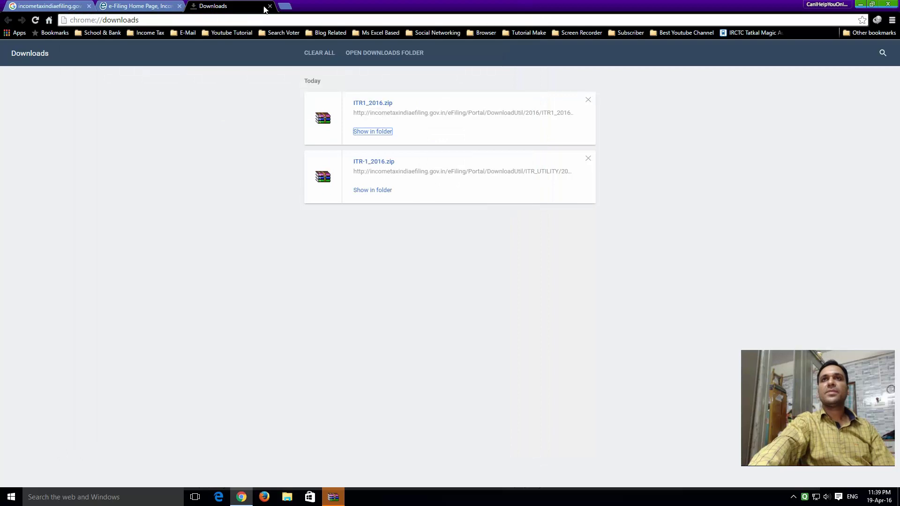
click(269, 6)
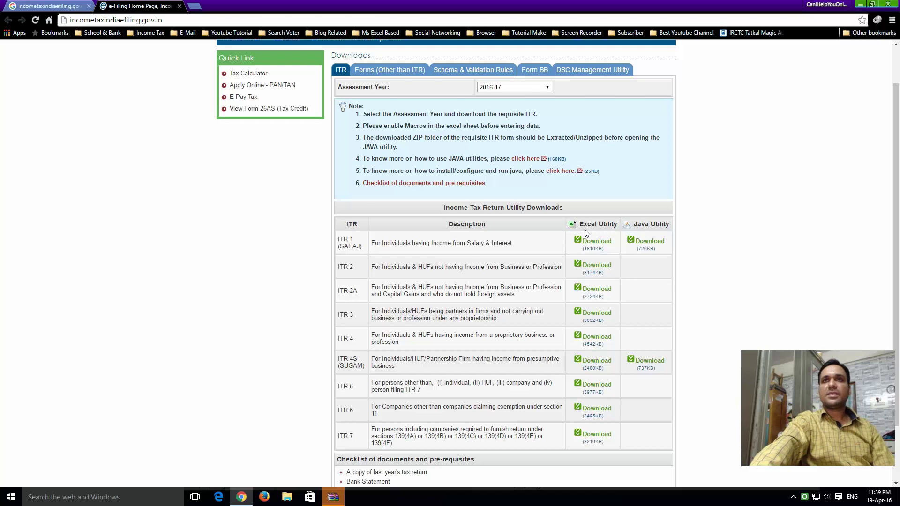
scroll(584, 233, up, 1)
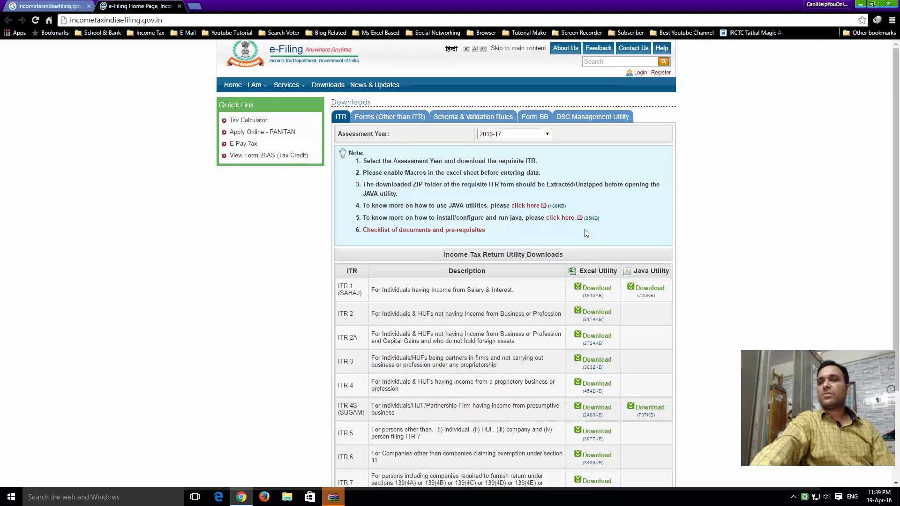